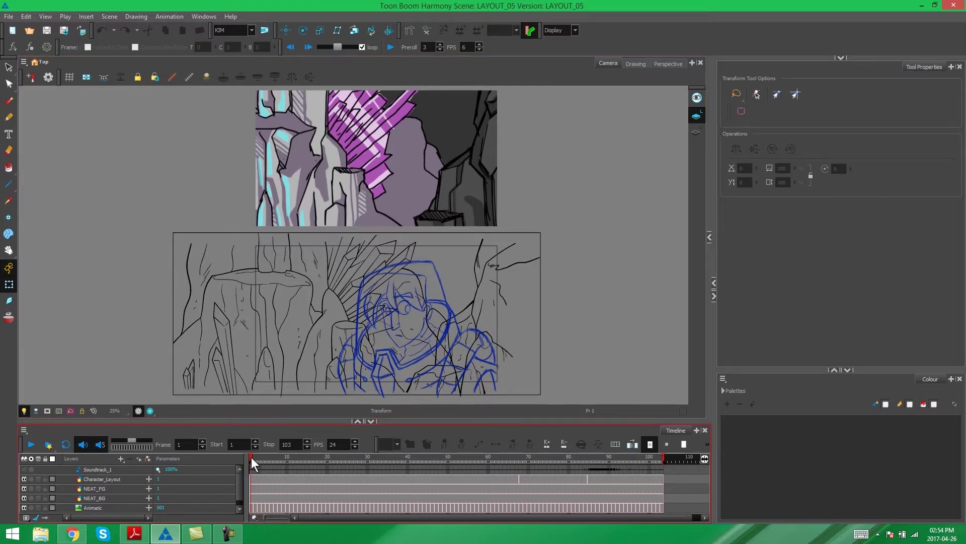
pyautogui.moveTo(252, 457); pyautogui.dragTo(247, 458)
pyautogui.moveTo(250, 456)
pyautogui.mouseDown()
pyautogui.moveTo(644, 451)
pyautogui.moveTo(363, 446)
pyautogui.moveTo(241, 459)
pyautogui.mouseUp()
pyautogui.moveTo(251, 459)
pyautogui.mouseDown()
pyautogui.moveTo(516, 446)
pyautogui.moveTo(635, 460)
pyautogui.moveTo(249, 455)
pyautogui.mouseUp()
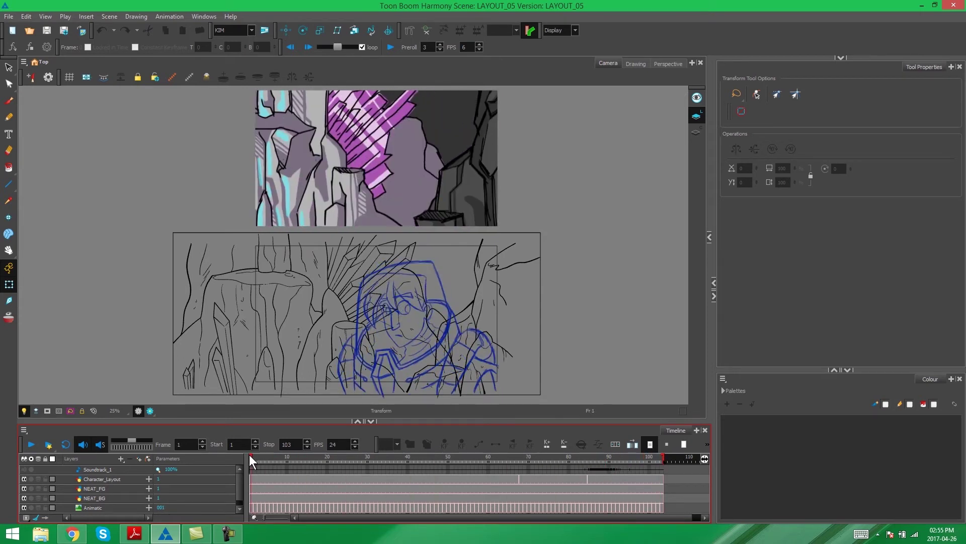
# - Add a parent peg to the Character_Layout layer and set a keyframe on the peg at frame 1
pyautogui.click(123, 479)
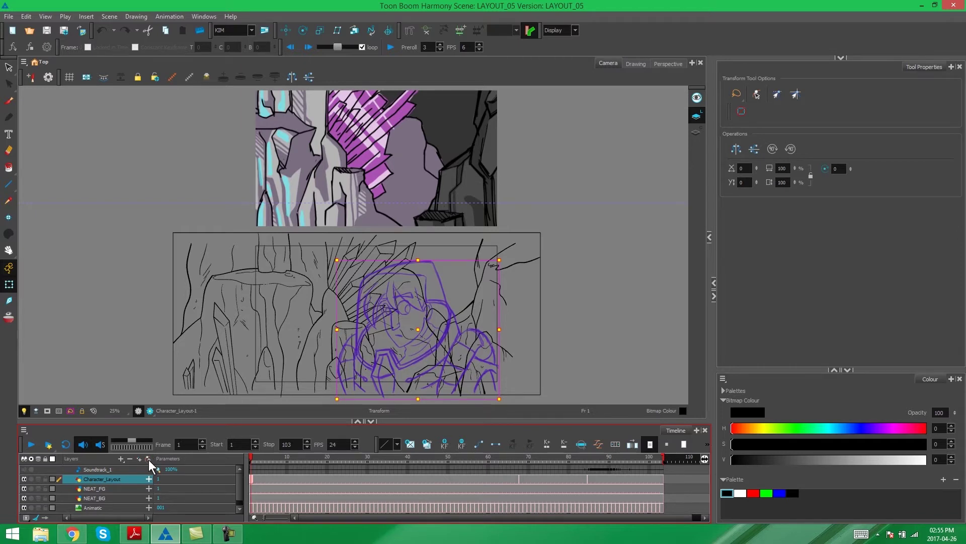
pyautogui.click(147, 458)
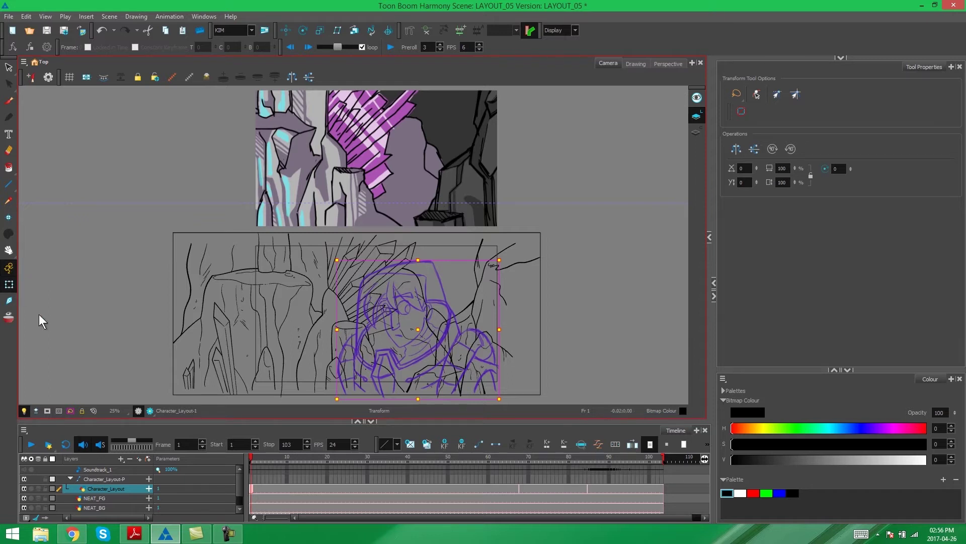
pyautogui.click(251, 477)
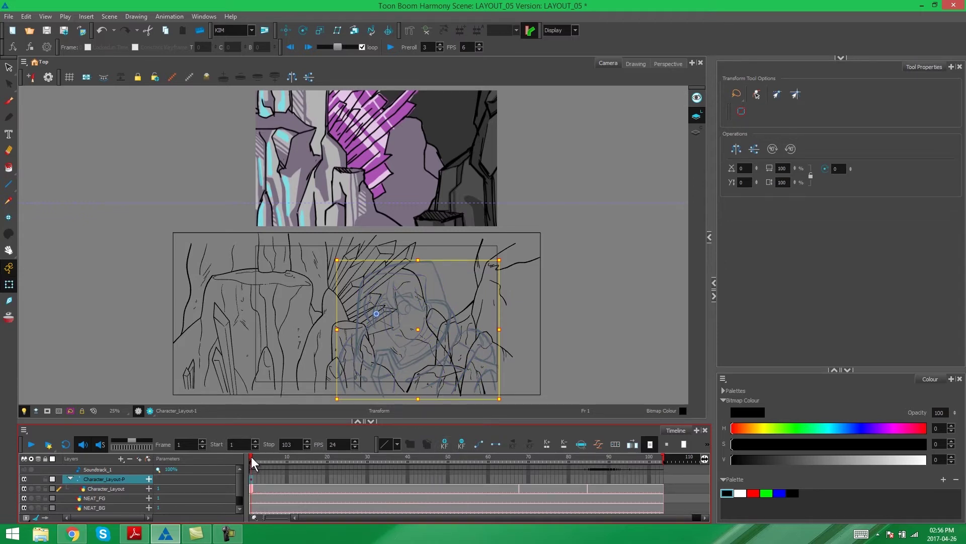
# - Add a keyframe on the Character_Layout-P peg at frame 84, just before the character's drawing changes
pyautogui.moveTo(252, 457)
pyautogui.mouseDown()
pyautogui.moveTo(597, 457)
pyautogui.moveTo(588, 460)
pyautogui.mouseUp()
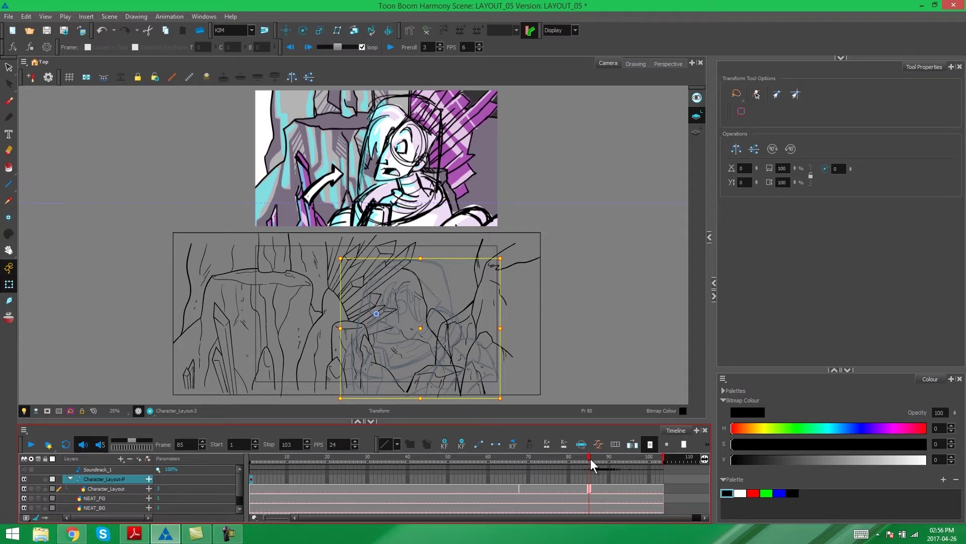
pyautogui.moveTo(588, 455); pyautogui.dragTo(585, 458)
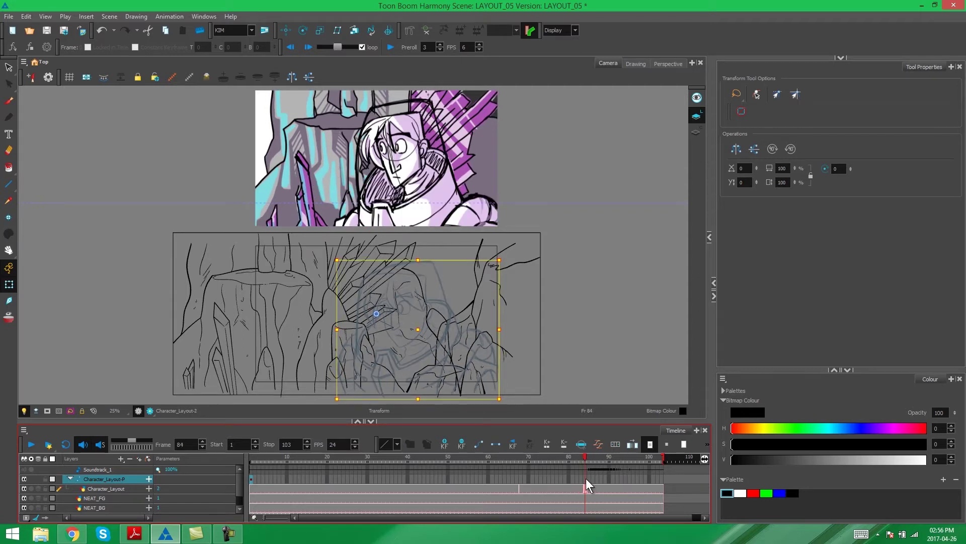
pyautogui.press('F6')
pyautogui.moveTo(585, 457)
pyautogui.mouseDown()
pyautogui.moveTo(246, 455)
pyautogui.moveTo(584, 474)
pyautogui.moveTo(257, 475)
pyautogui.moveTo(582, 482)
pyautogui.moveTo(580, 473)
pyautogui.mouseUp()
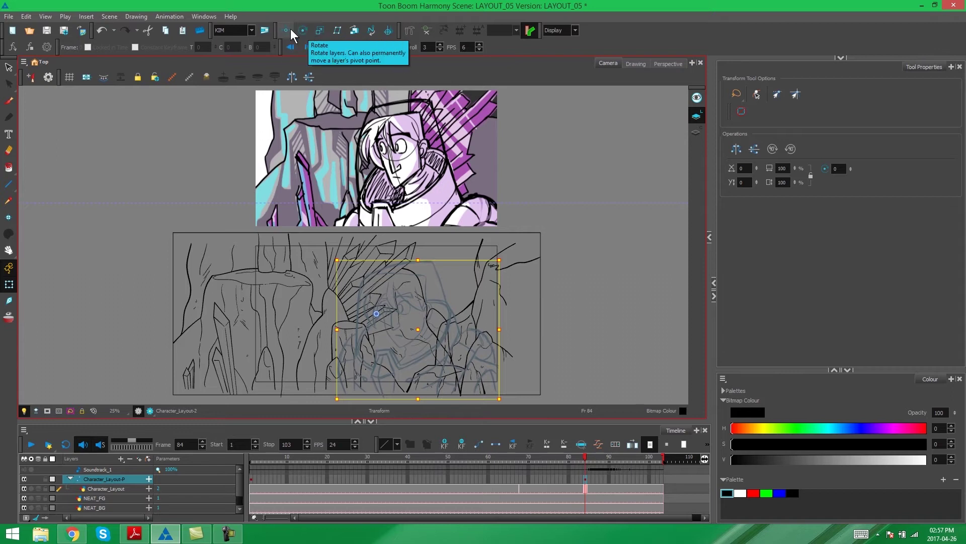
pyautogui.click(207, 17)
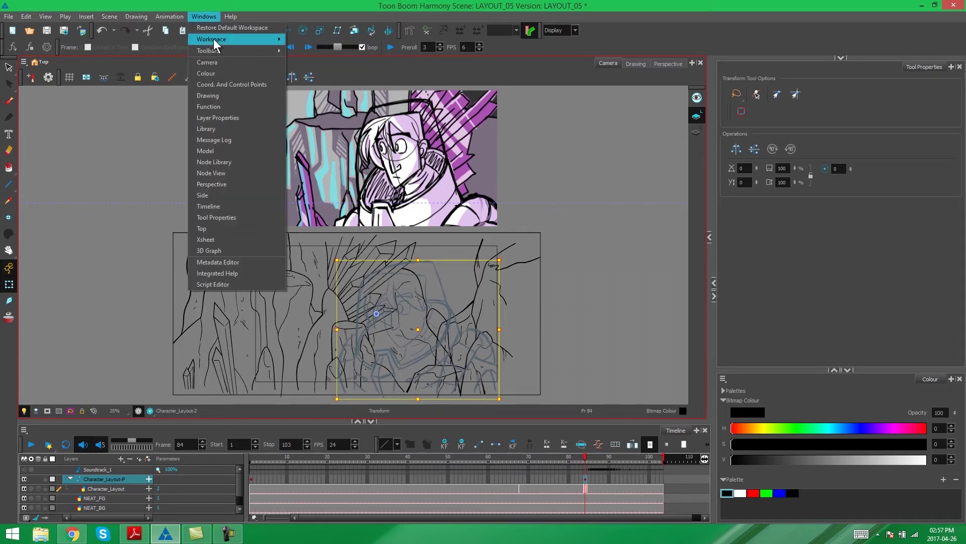
pyautogui.moveTo(217, 51)
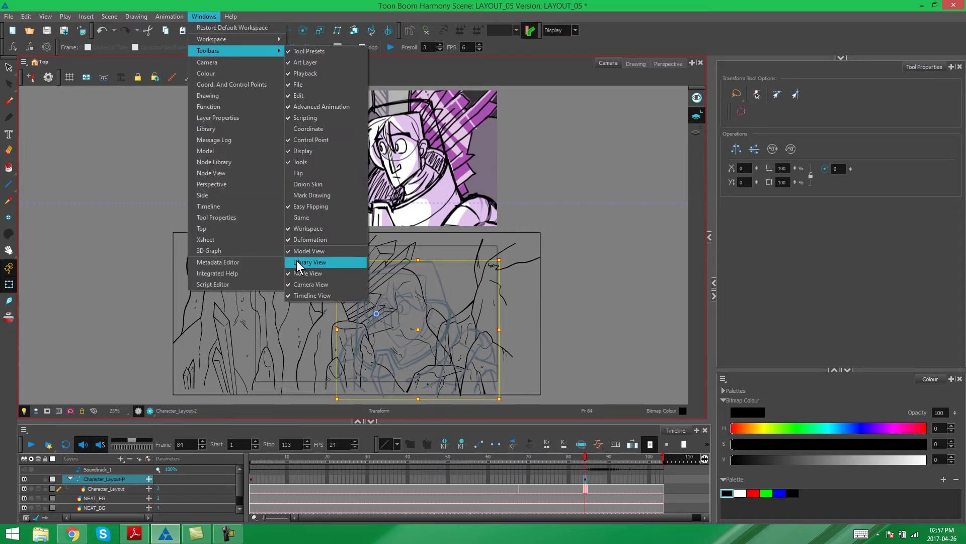
pyautogui.click(313, 112)
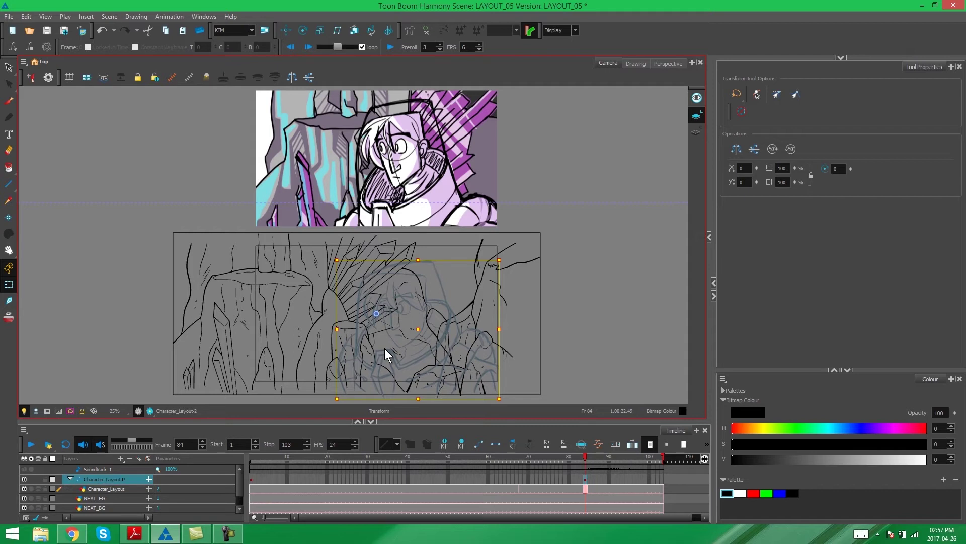
# - At frame 84, nudge the Character_Layout-P peg left until the character sits just inside the left edge of the inner camera frame
pyautogui.press('Left')
pyautogui.press('Left')
pyautogui.press('Left')
pyautogui.press('Left')
pyautogui.press('Left')
pyautogui.press('Left')
pyautogui.press('Left')
pyautogui.press('Left')
pyautogui.press('Left')
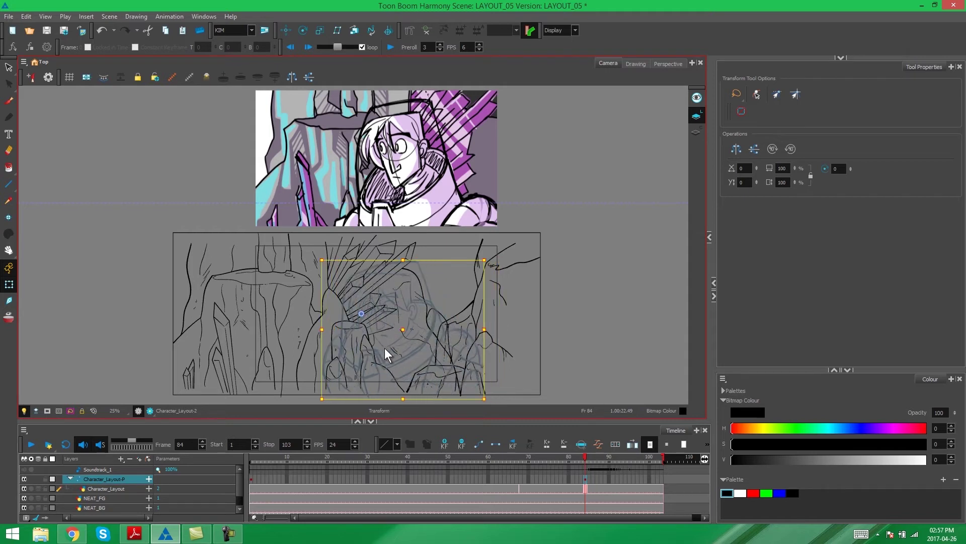
pyautogui.press('Left')
pyautogui.press('Left')
pyautogui.press('Left')
pyautogui.press('Left')
pyautogui.press('Left')
pyautogui.press('Left')
pyautogui.press('Left')
pyautogui.press('Left')
pyautogui.press('Left')
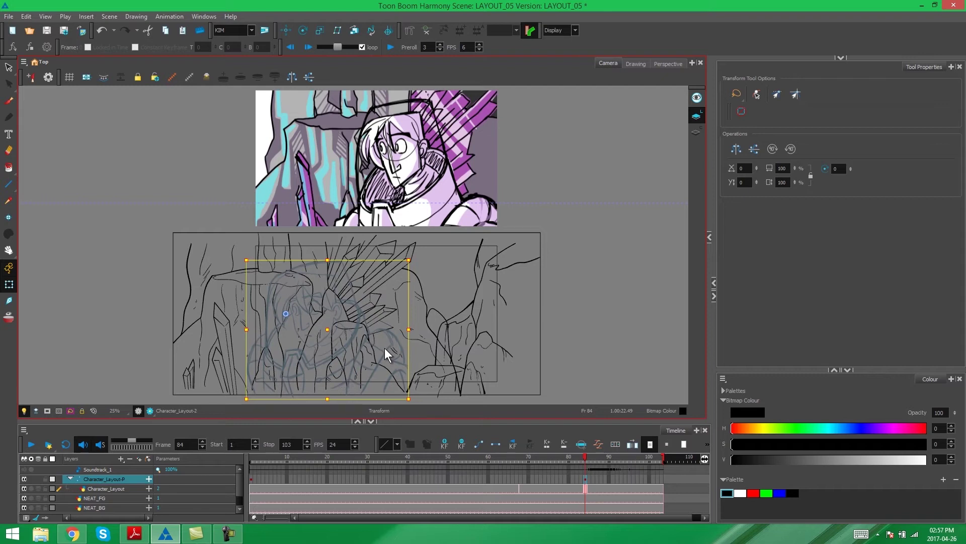
pyautogui.press('Right')
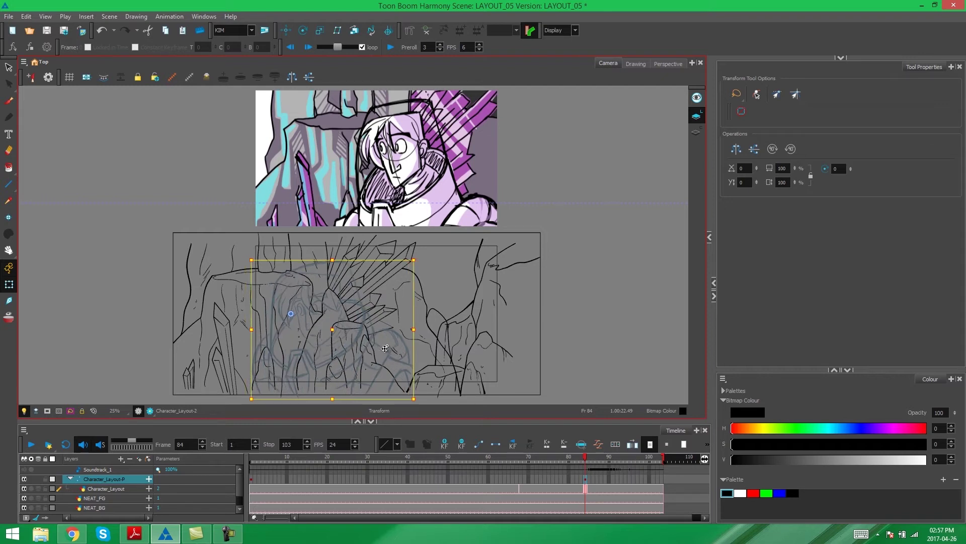
pyautogui.press('Right')
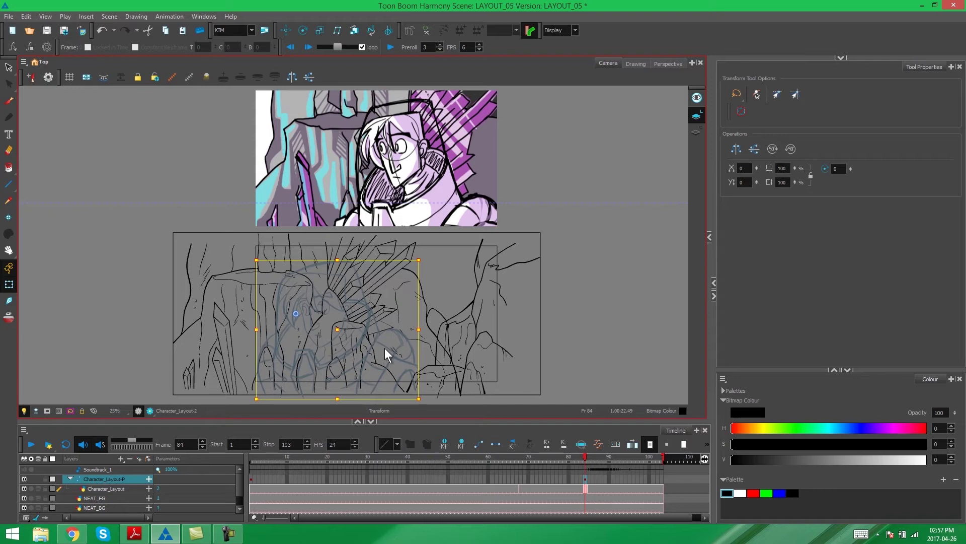
pyautogui.press('Right')
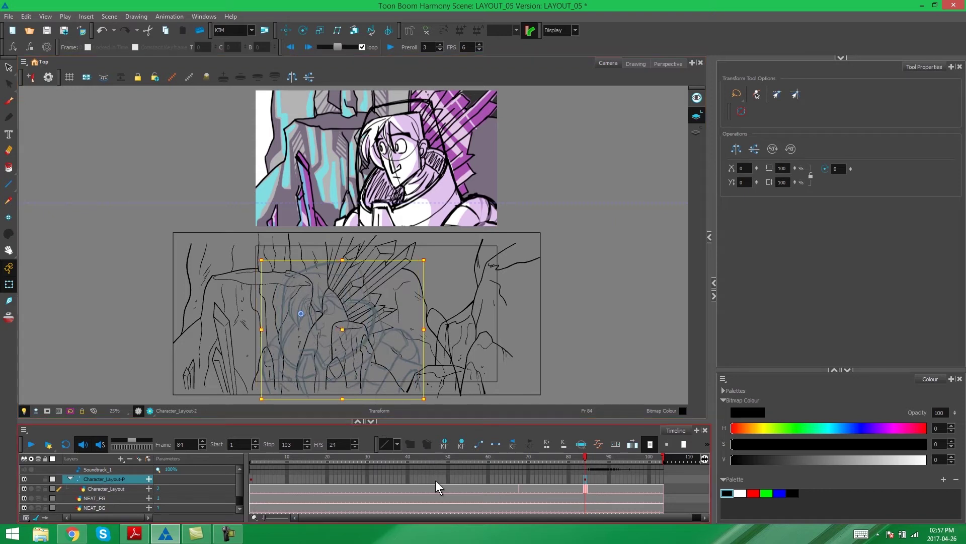
# - Scrub around frame 84 and back toward frame 79 to check the character's position between the peg's keyframes
pyautogui.click(590, 455)
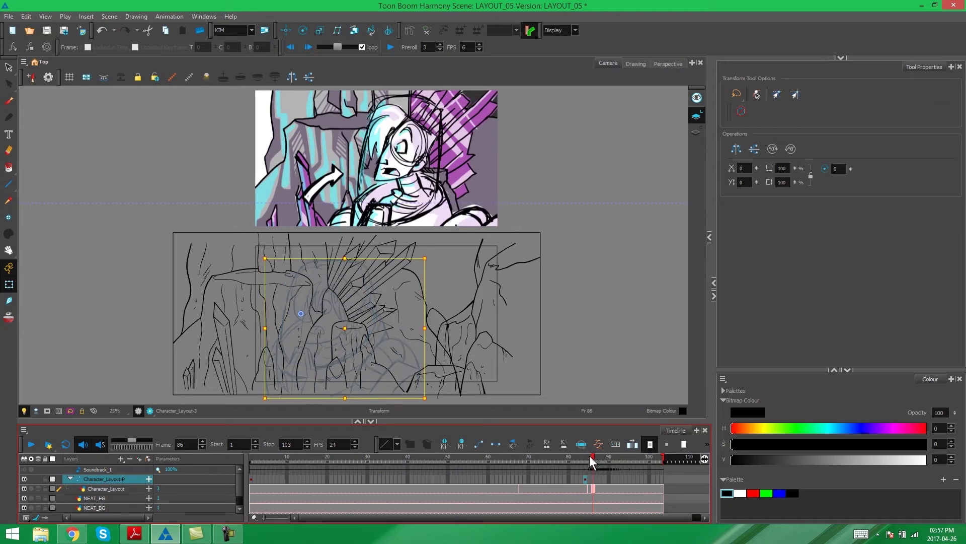
pyautogui.click(584, 456)
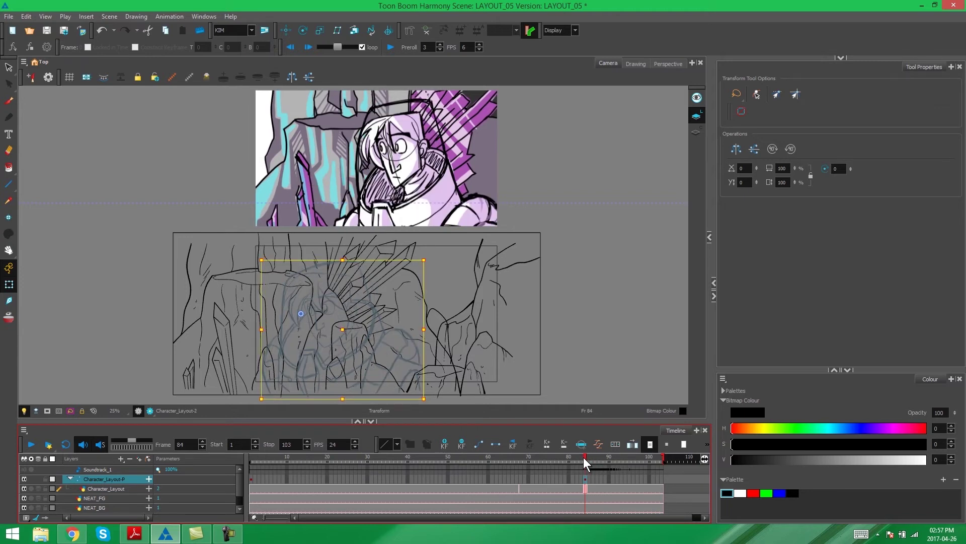
pyautogui.click(118, 359)
pyautogui.moveTo(585, 459)
pyautogui.mouseDown()
pyautogui.moveTo(245, 475)
pyautogui.moveTo(313, 466)
pyautogui.moveTo(251, 466)
pyautogui.moveTo(585, 458)
pyautogui.moveTo(552, 457)
pyautogui.mouseUp()
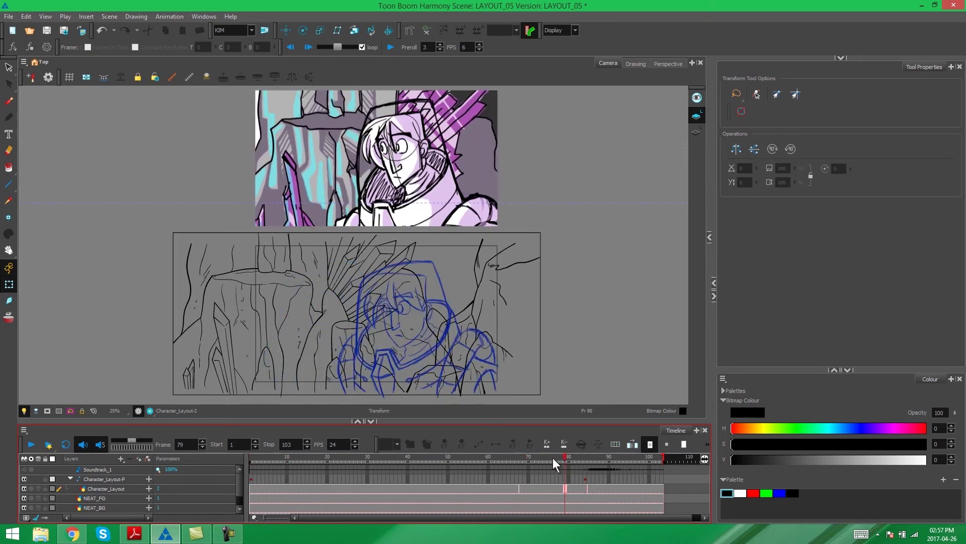
# - At frame 1, nudge the Character_Layout-P peg right until the character starts near the right edge of the background, mostly outside the camera frame
pyautogui.click(251, 479)
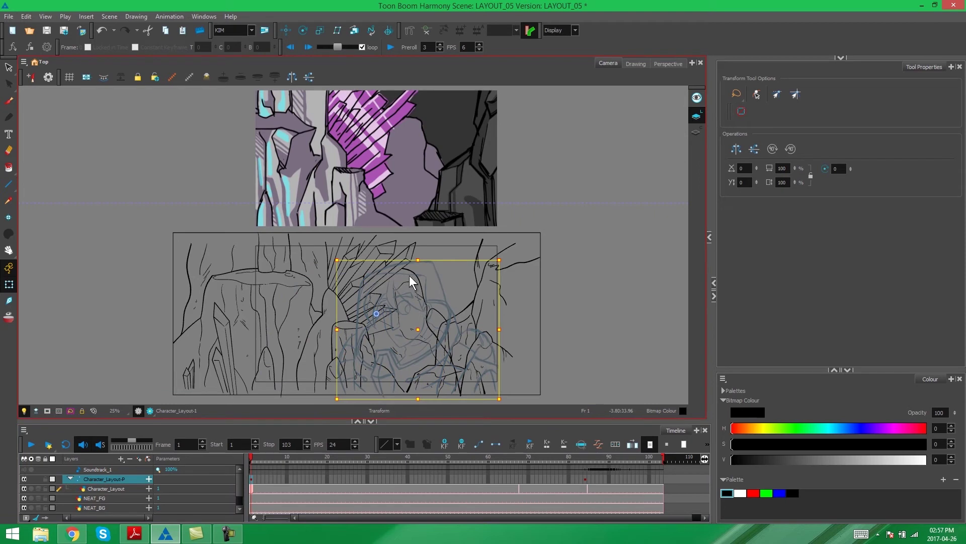
pyautogui.press('space')
pyautogui.moveTo(590, 250)
pyautogui.mouseDown()
pyautogui.moveTo(582, 265)
pyautogui.moveTo(590, 248)
pyautogui.mouseUp()
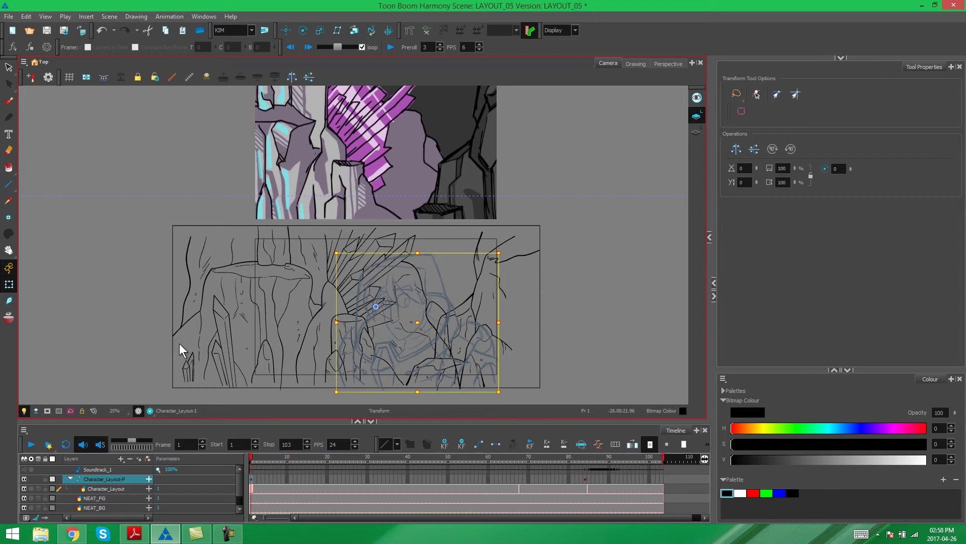
pyautogui.press('Right')
pyautogui.press('Right')
pyautogui.press('Right')
pyautogui.press('Right')
pyautogui.press('Right')
pyautogui.press('Right')
pyautogui.press('Right')
pyautogui.press('Right')
pyautogui.press('Right')
pyautogui.press('Right')
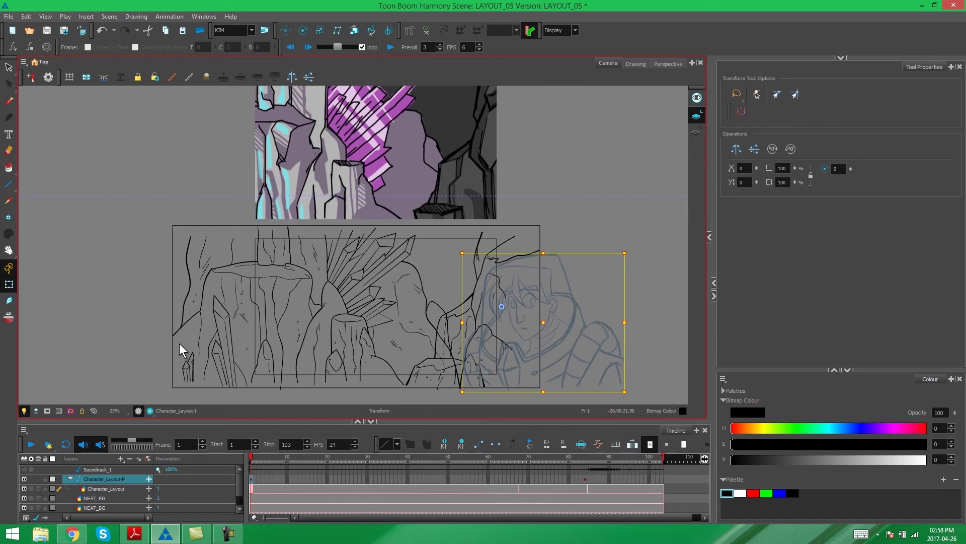
pyautogui.press('Right')
pyautogui.press('Right')
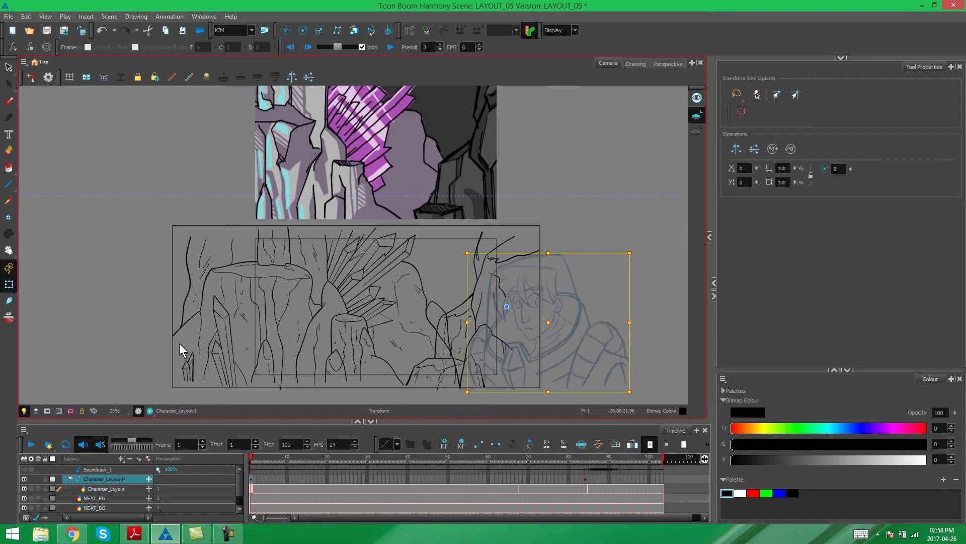
pyautogui.press('Left')
pyautogui.press('Left')
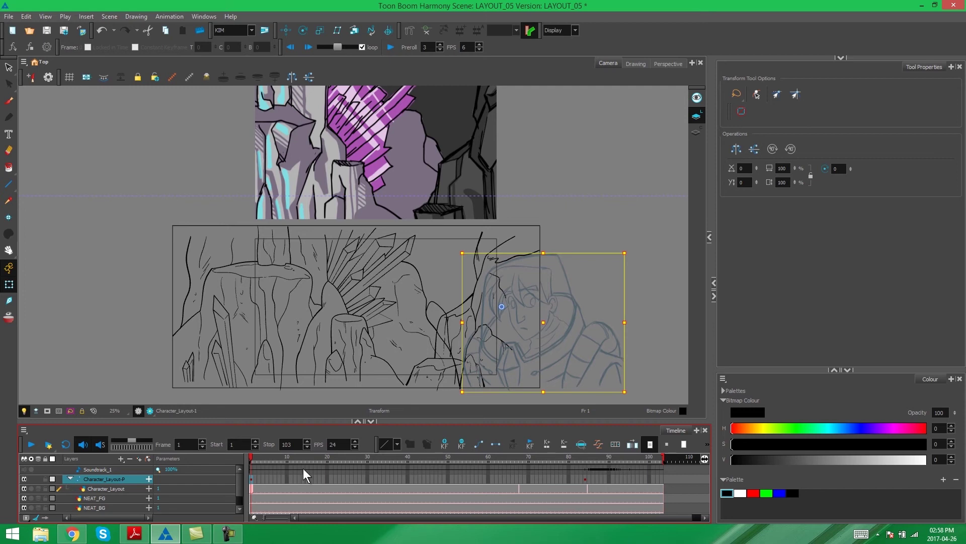
# - Turn the peg's frame 1 keyframe into a motion keyframe and scrub the first frames to check the interpolated movement
pyautogui.click(252, 483)
pyautogui.click(479, 443)
pyautogui.moveTo(252, 461); pyautogui.dragTo(281, 484)
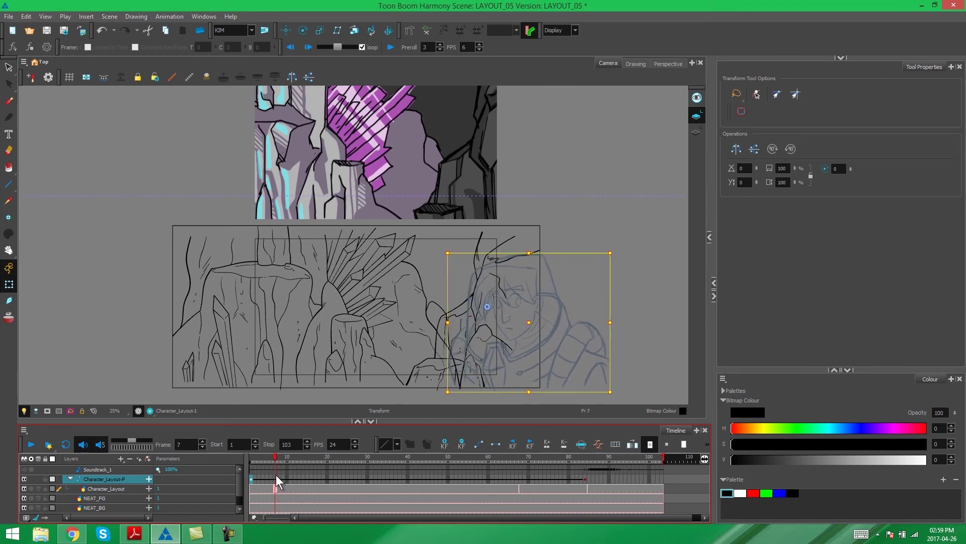
# - Move the peg's first keyframe from frame 1 to about frame 3, deselect it, and play back the scene
pyautogui.click(252, 481)
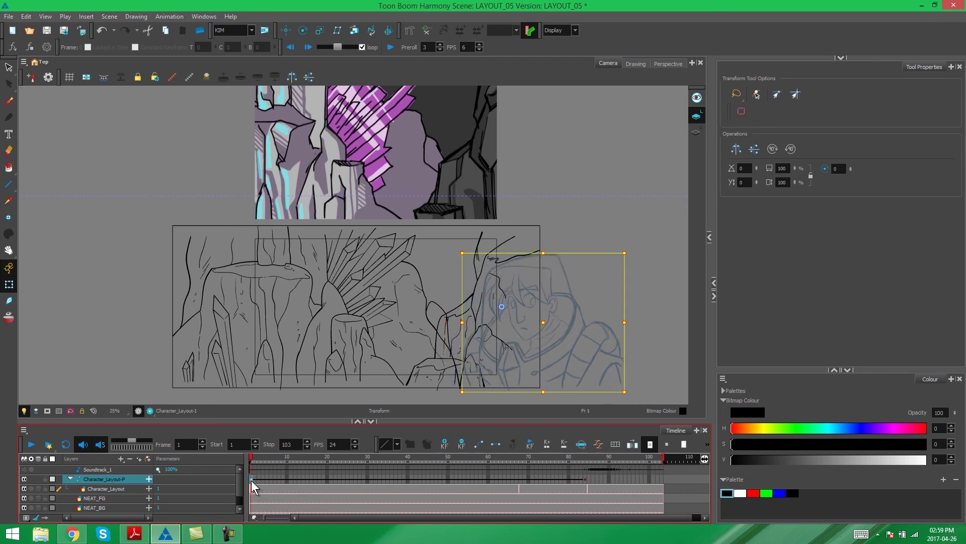
pyautogui.moveTo(252, 482); pyautogui.dragTo(255, 464)
pyautogui.click(263, 486)
pyautogui.click(31, 445)
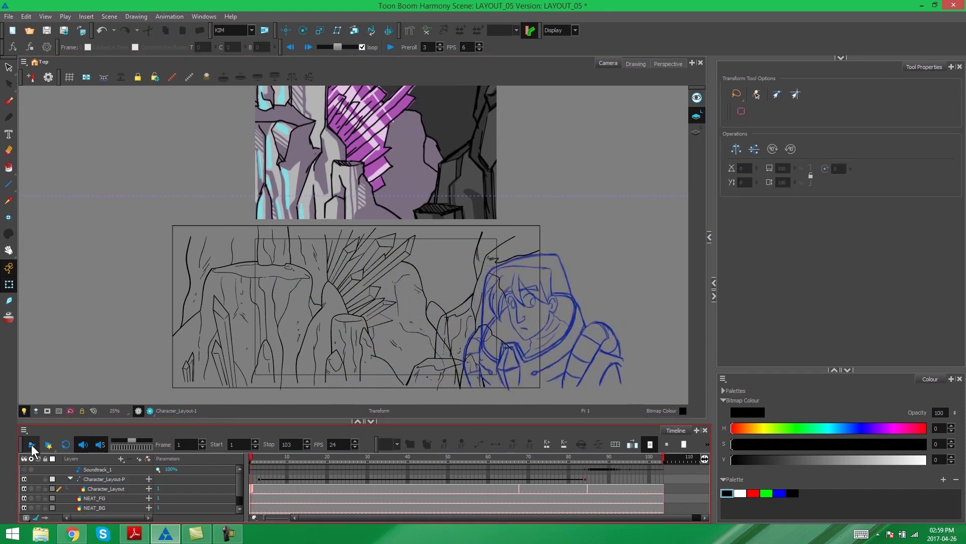